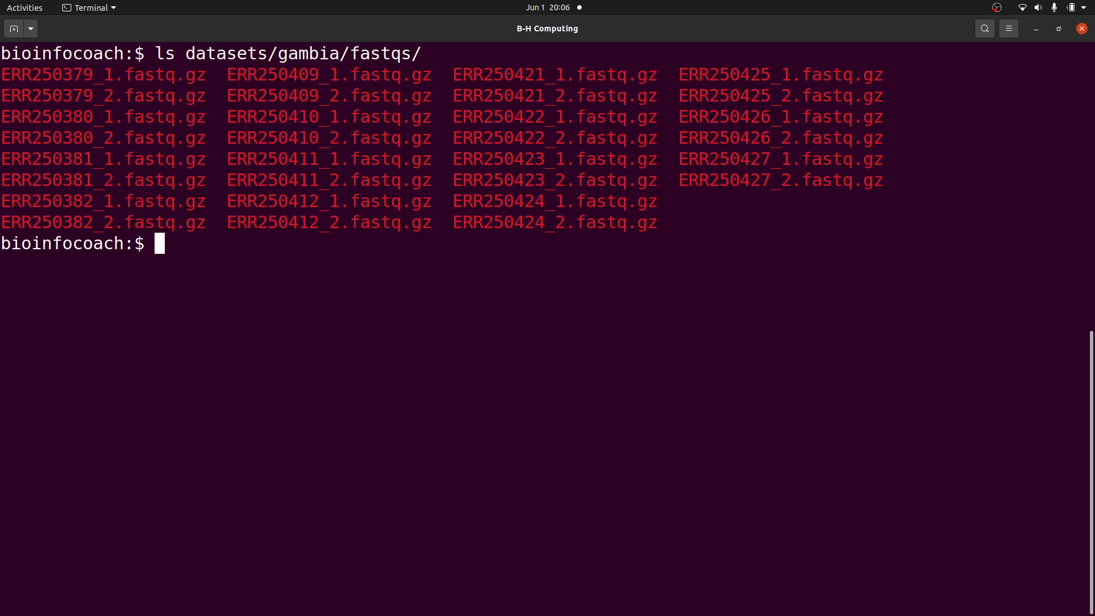
{"action": "mouse_move", "coordinate": [658, 229]}
{"action": "left_mouse_down"}
{"action": "mouse_move", "coordinate": [128, 94]}
{"action": "mouse_move", "coordinate": [3, 77]}
{"action": "left_mouse_up"}
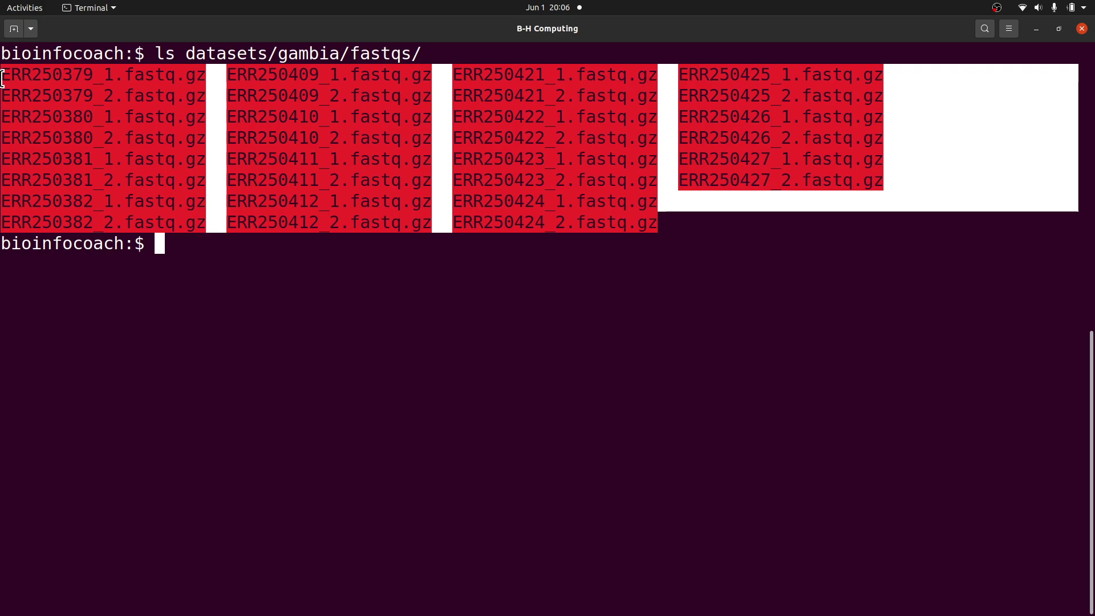
{"action": "left_click", "coordinate": [237, 247]}
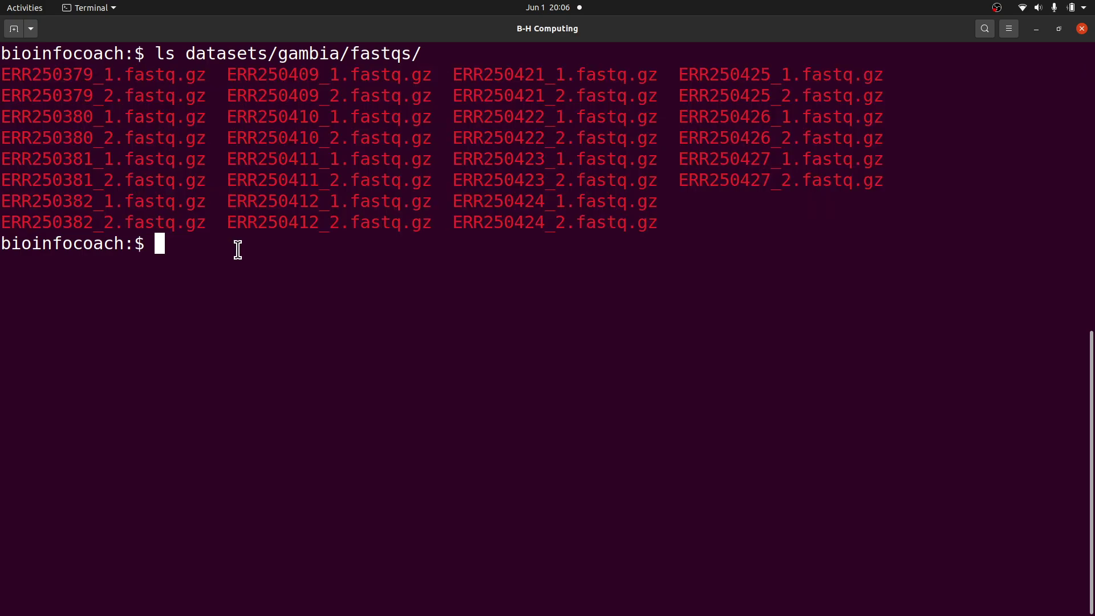